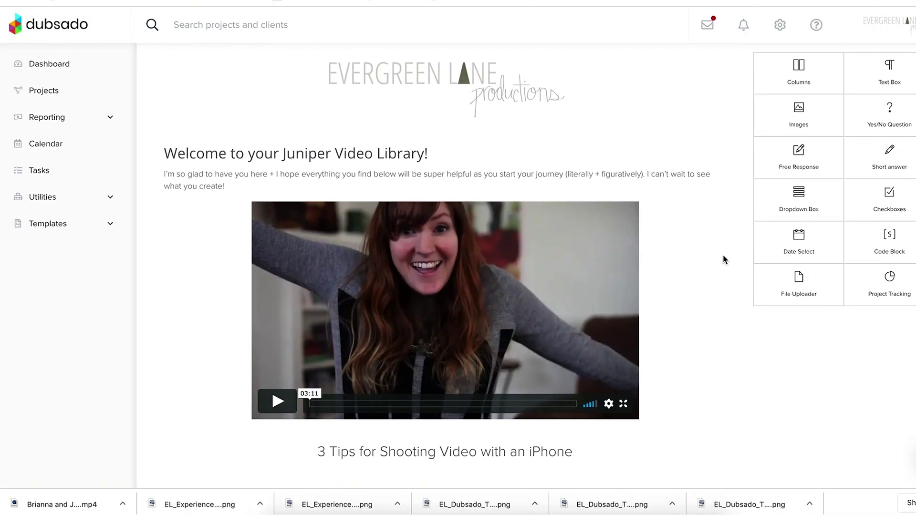
Step: Scroll down the video library form toward the TL April 15 First Round Feedback form
scroll(723, 258, down, 4)
scroll(724, 257, down, 4)
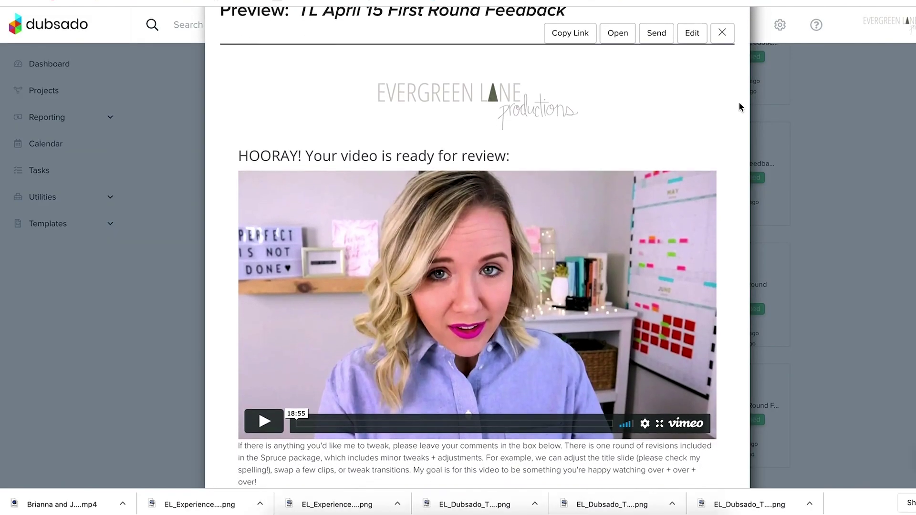
Step: Scroll through the TL April 15 feedback form preview down to its footer
scroll(739, 104, down, 3)
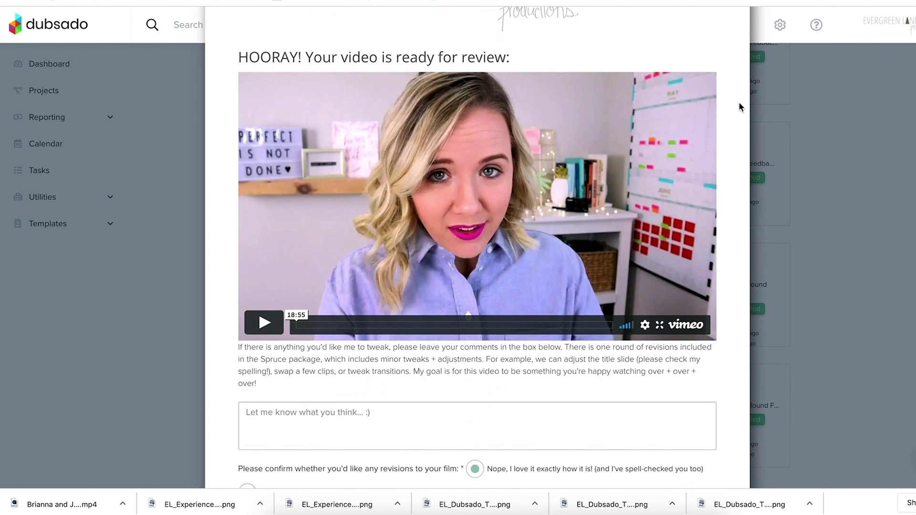
scroll(739, 101, down, 5)
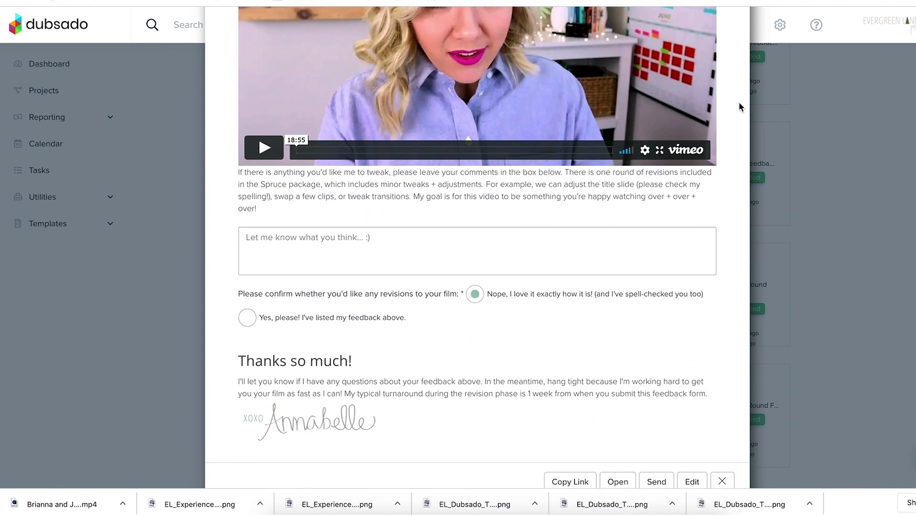
scroll(739, 102, down, 1)
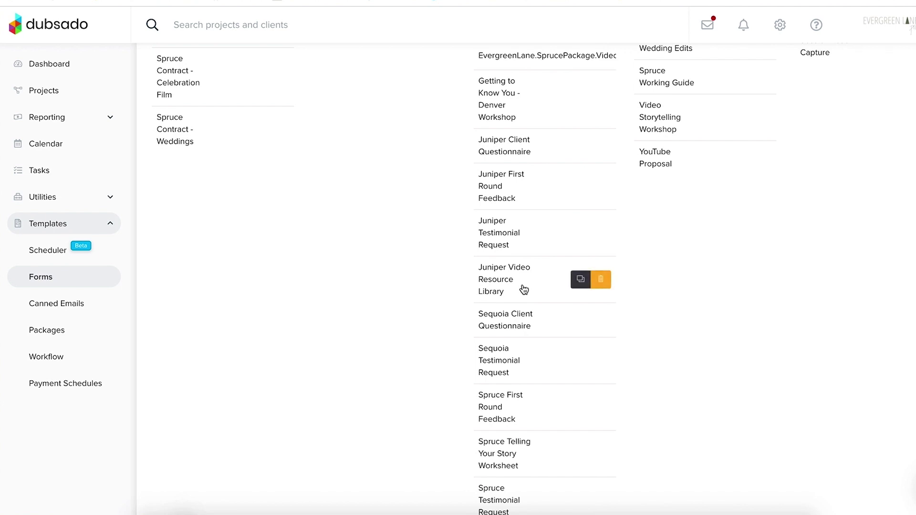
Step: Scroll through the Dubsado Forms template list
scroll(609, 250, up, 6)
scroll(608, 249, down, 4)
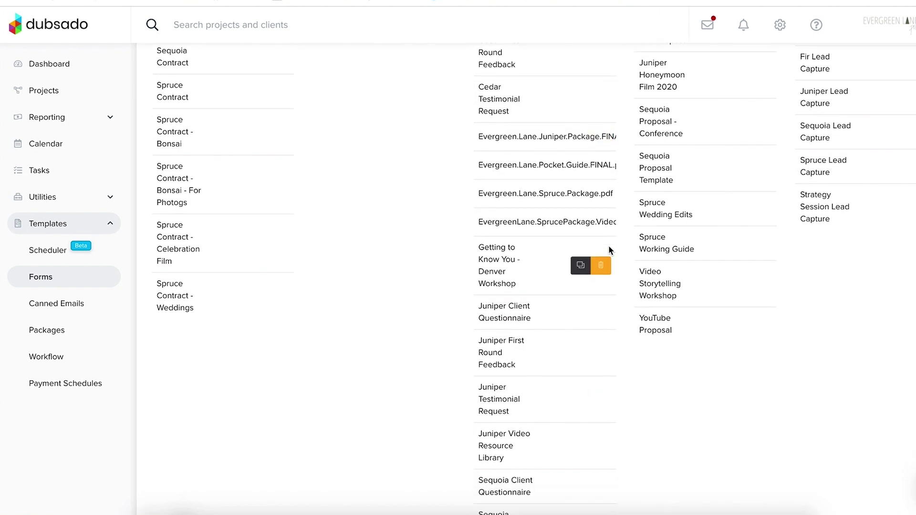
scroll(609, 249, down, 1)
scroll(608, 245, down, 2)
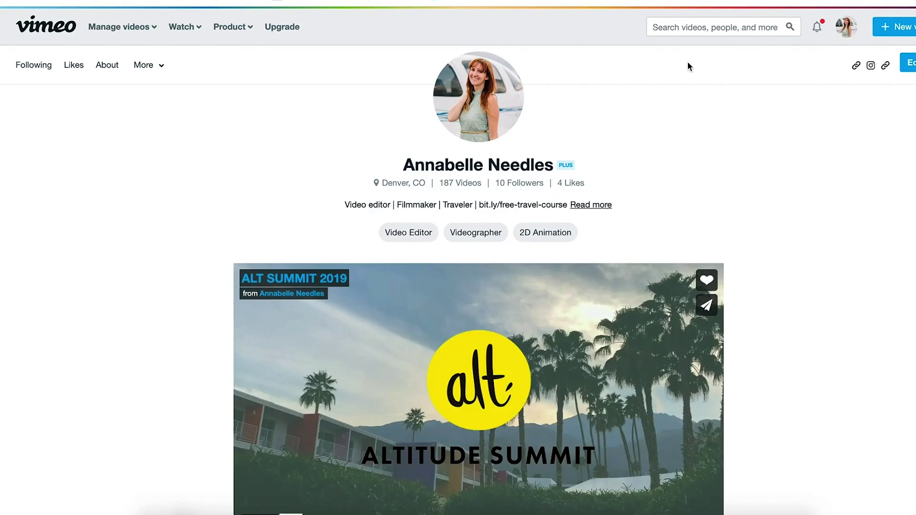
Step: Start a new Vimeo upload of IMG_2653.MOV with privacy 'Only people with the private link'
mouse_move(892, 27)
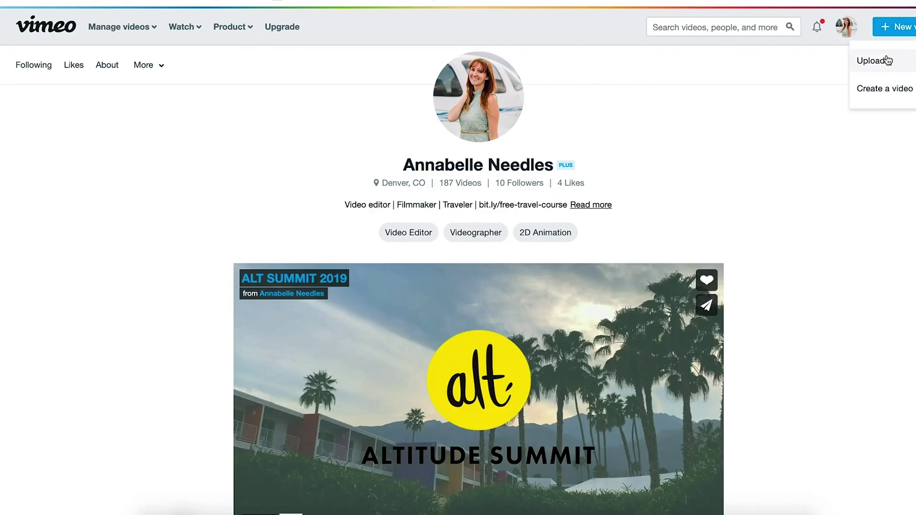
click(886, 61)
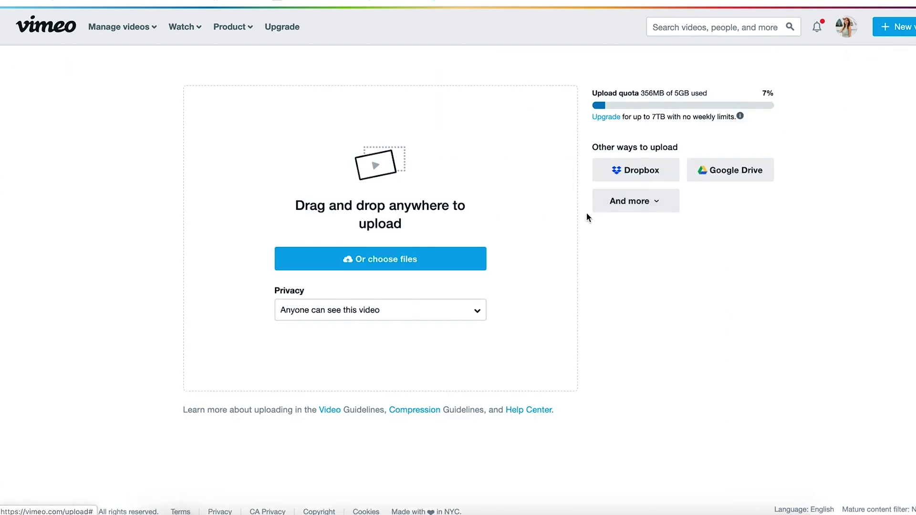
click(403, 315)
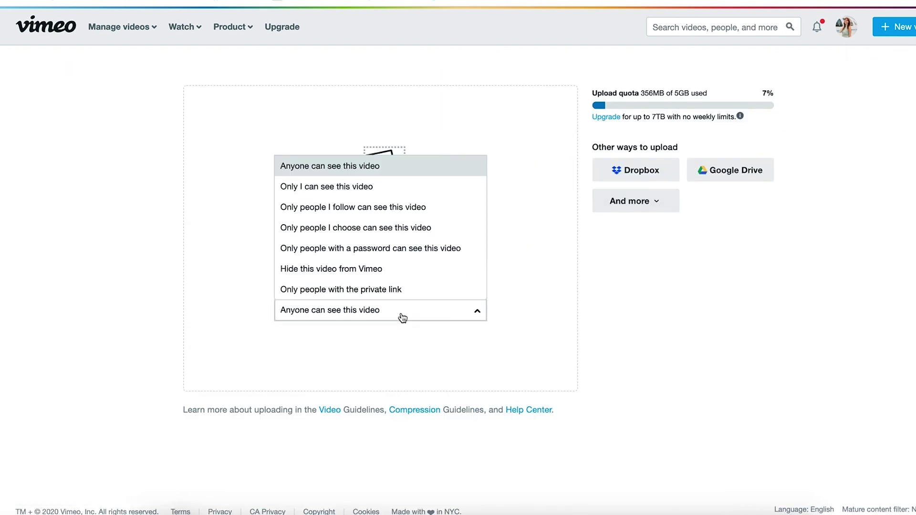
click(404, 289)
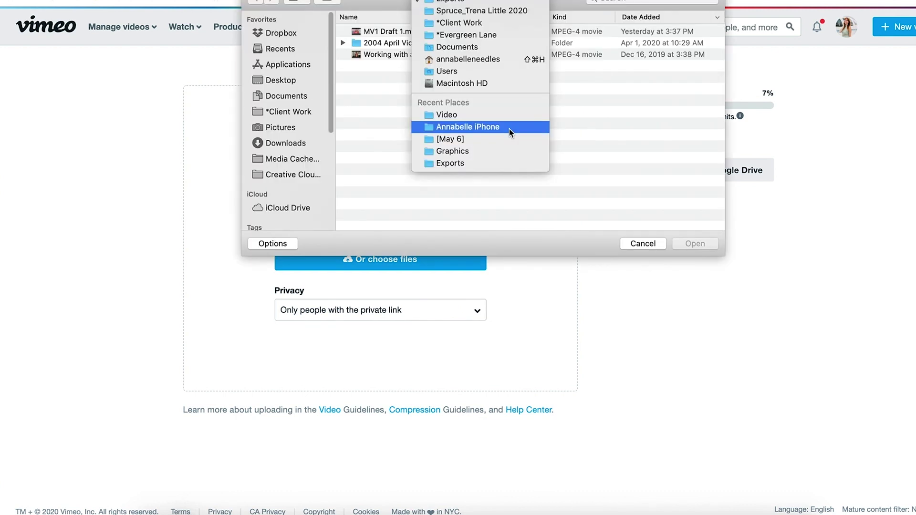
click(509, 126)
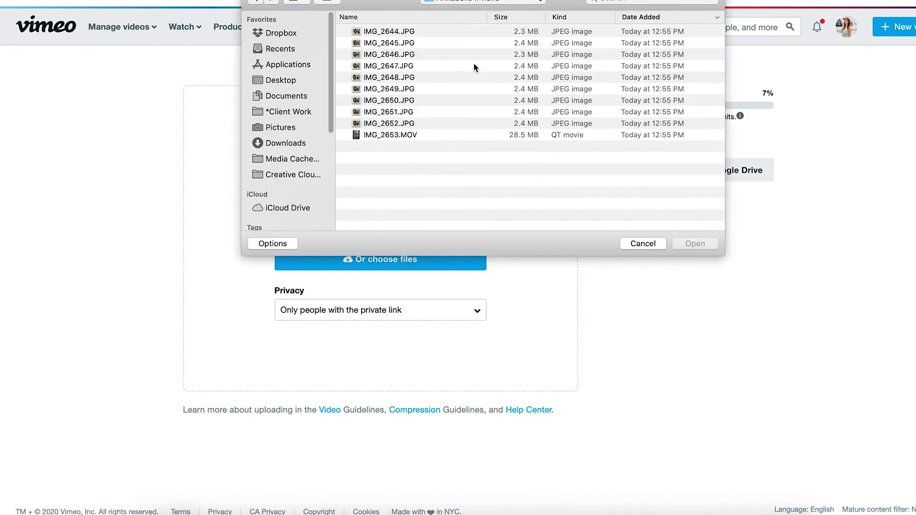
click(464, 136)
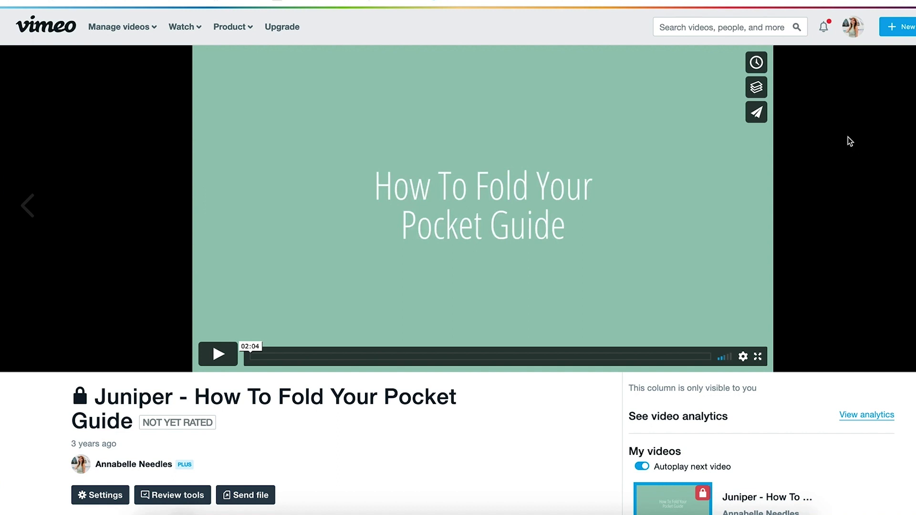
Step: Get the pocket guide video's embed code at Responsive size, with the text link turned off
click(756, 113)
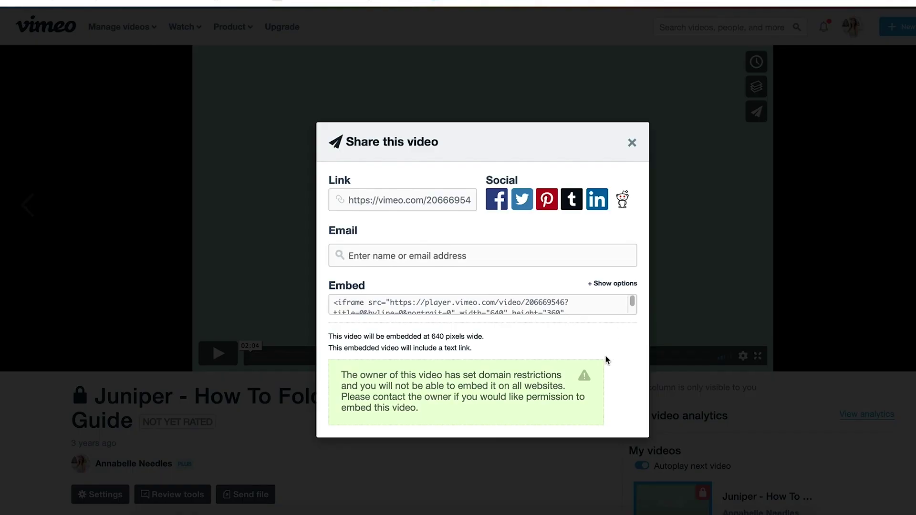
click(622, 284)
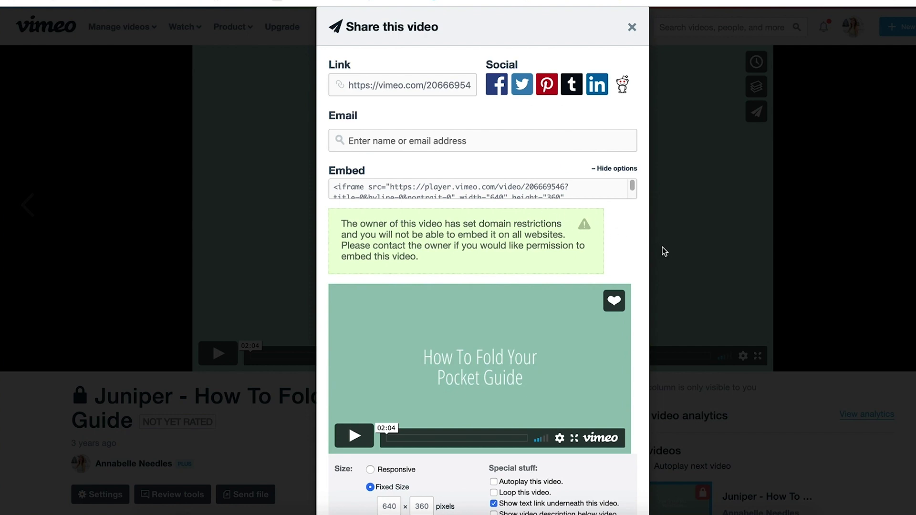
scroll(639, 234, down, 3)
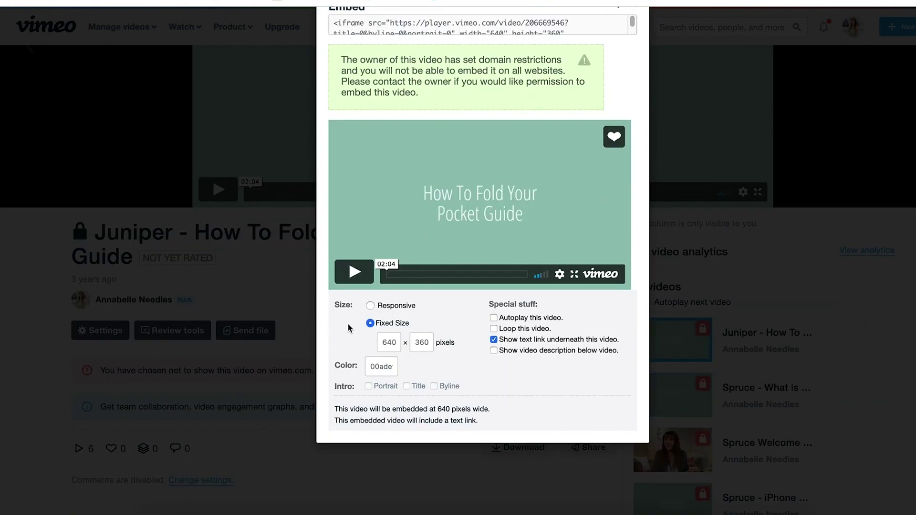
click(375, 307)
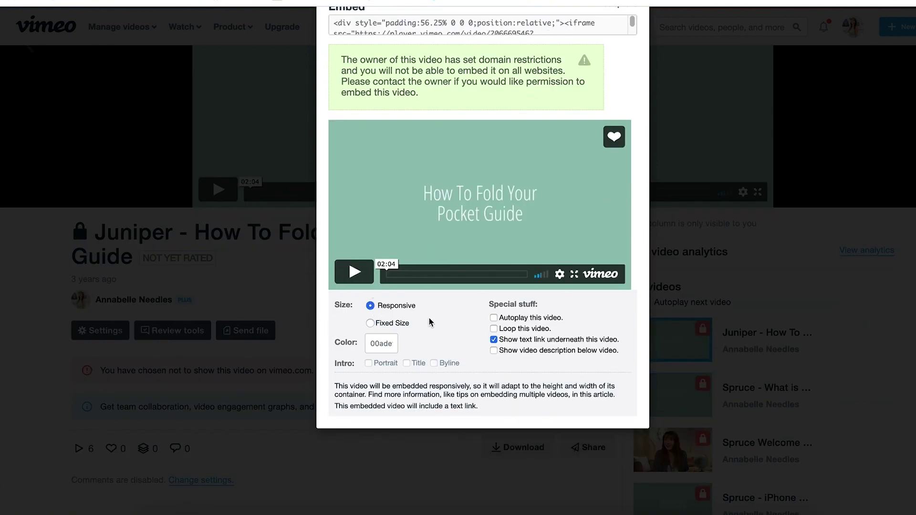
click(494, 341)
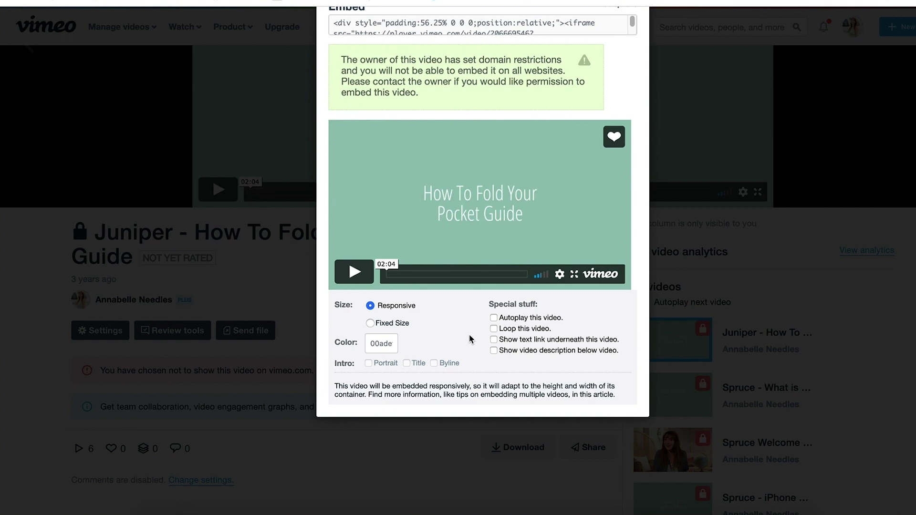
scroll(470, 339, up, 5)
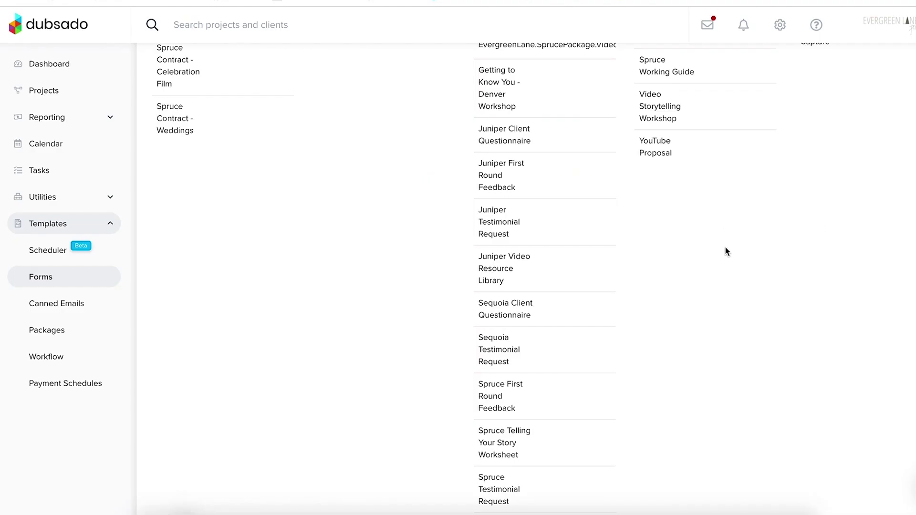
Step: Open the Juniper Testimonial Request form template and look over its sections
click(488, 222)
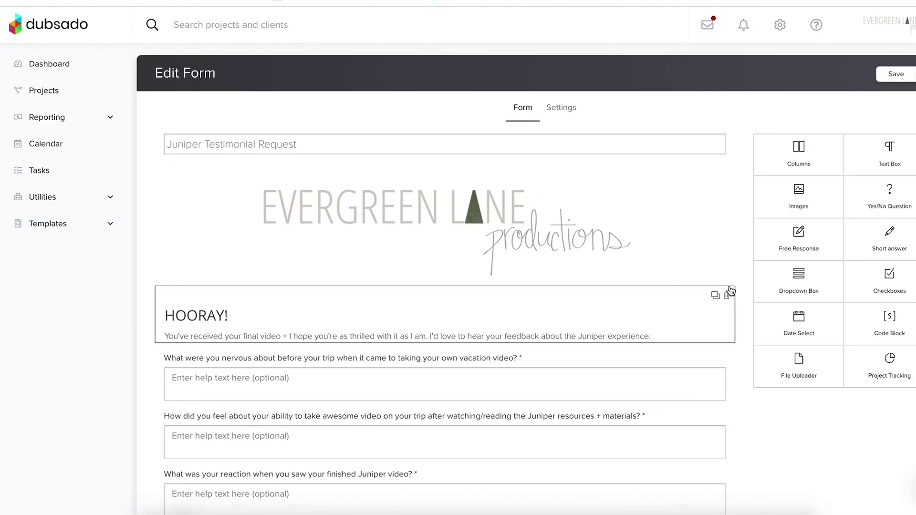
scroll(701, 264, down, 10)
scroll(700, 266, up, 7)
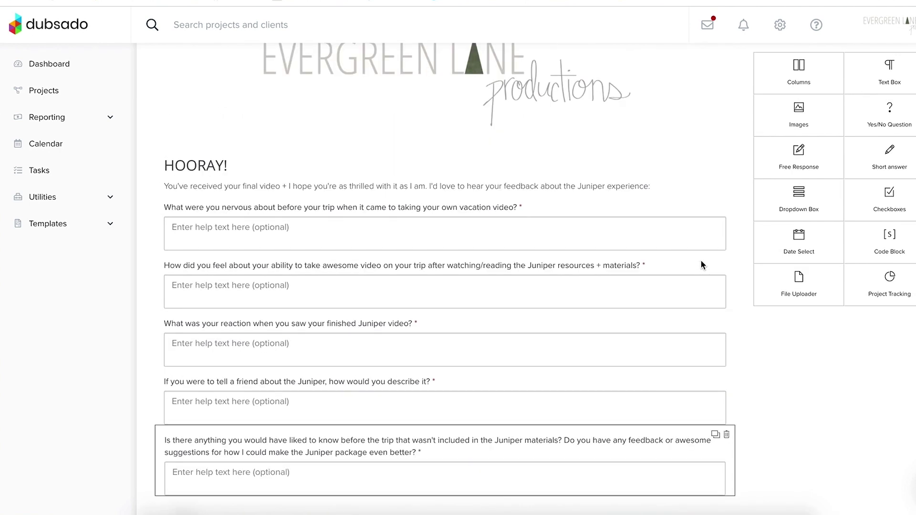
scroll(700, 265, up, 3)
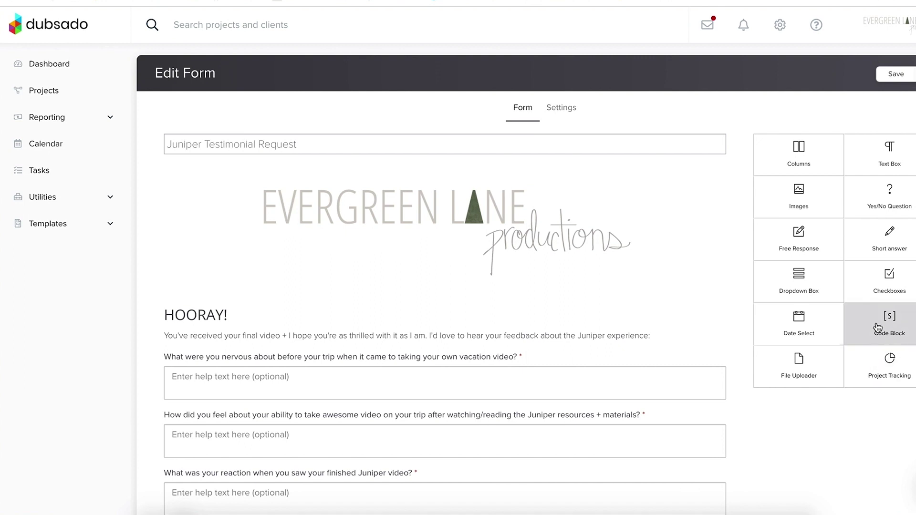
Step: Add a Code Block above HOORAY, replacing the Hello World code with the Vimeo embed
drag(891, 332, 473, 311)
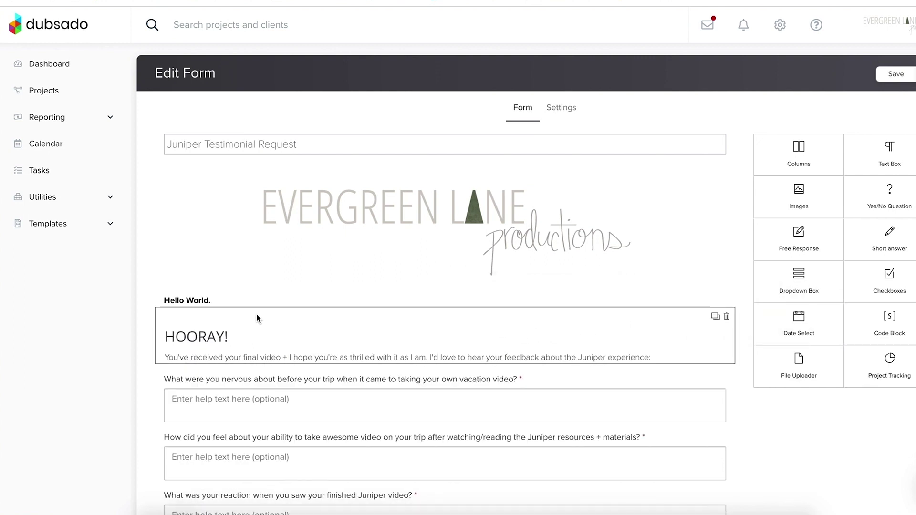
click(356, 302)
drag(819, 84, 465, 78)
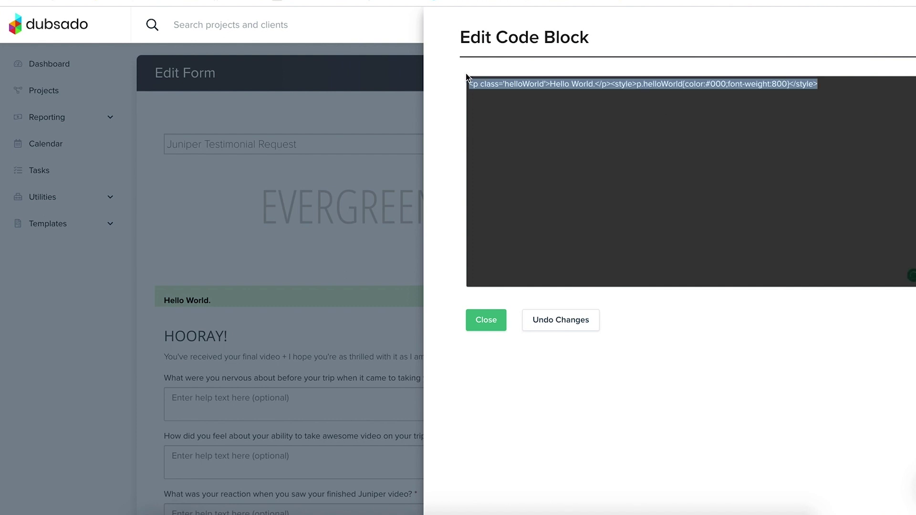
text(<div style="padding:56.25% 0 0 0;position:relative;"><iframe src="https://player.vimeo.com/video/206669546?title=0&byline=0&portrait=0" style="position:absolute;top:0;left:0;width:100%;height:100%;" frameborder="0" allow="autoplay; fullscreen" allowfullscreen></iframe></div><script src="https://player.vimeo.com/api/player.js"></script>)
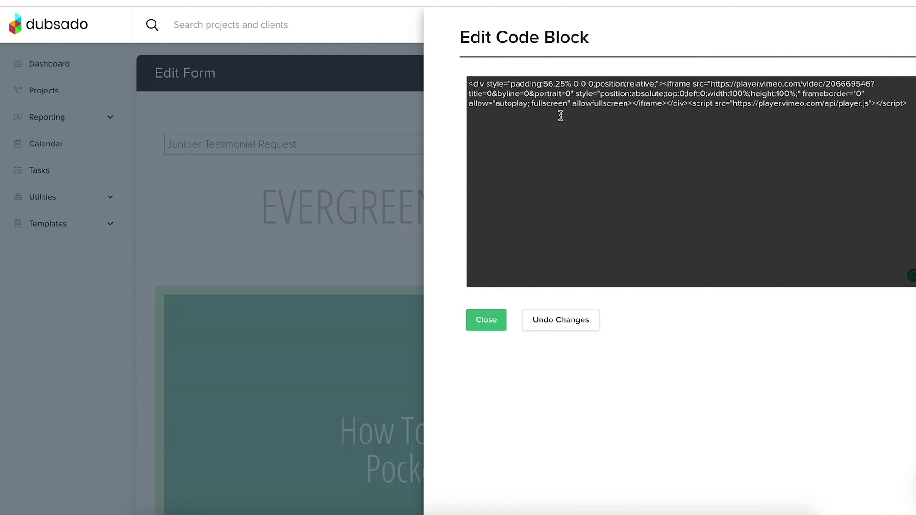
key(Escape)
scroll(606, 264, down, 4)
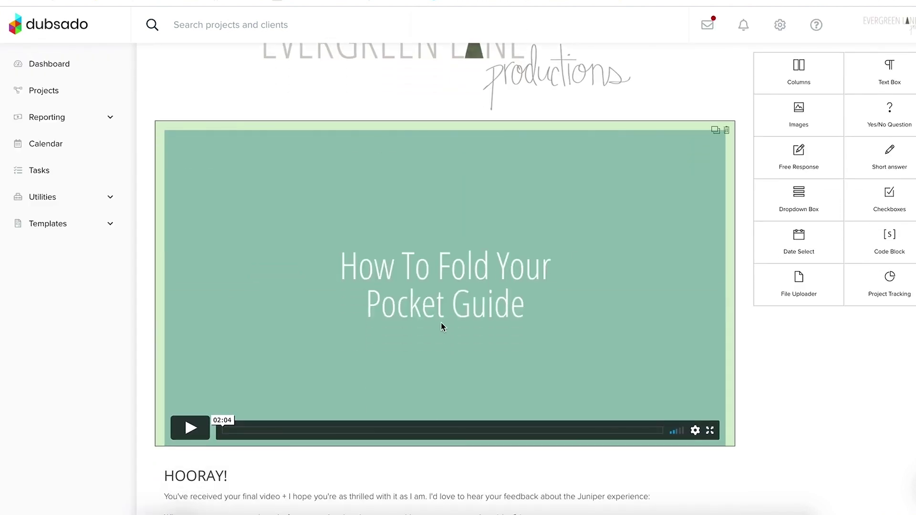
Step: Play the embedded pocket guide video in the form and skip ahead to about 00:35
scroll(375, 172, down, 1)
click(360, 282)
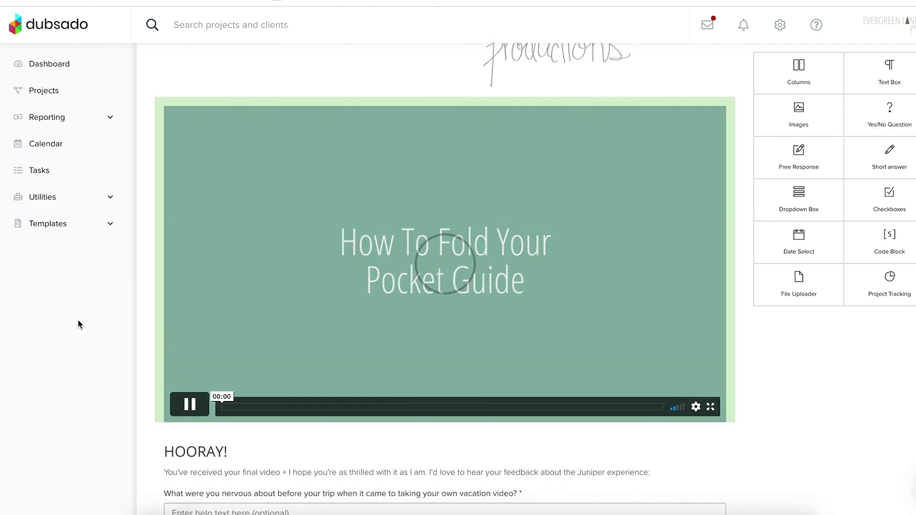
click(350, 407)
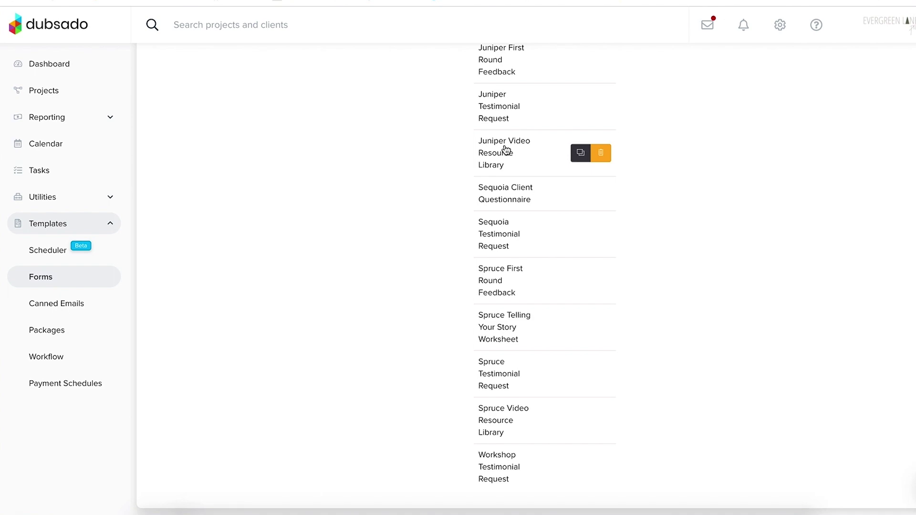
Step: Open the Juniper Video Resource Library form and scroll down to its welcome video
click(506, 149)
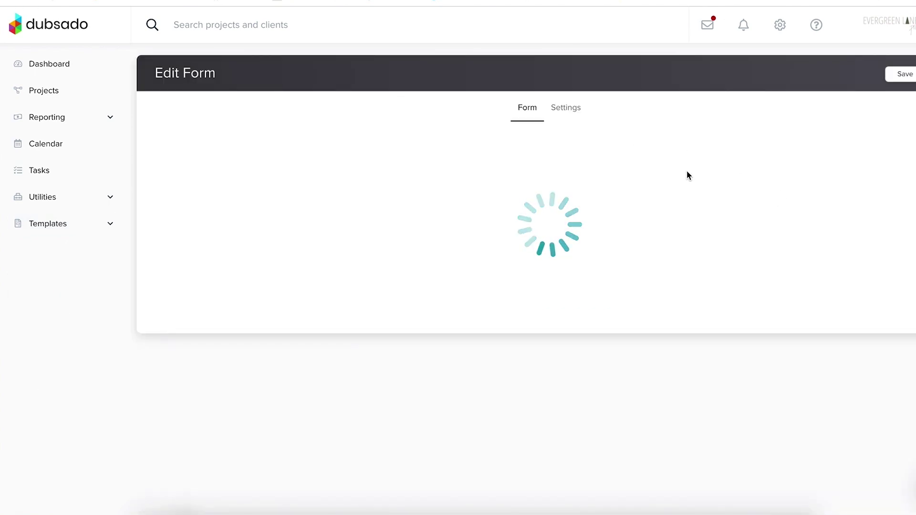
scroll(729, 229, down, 5)
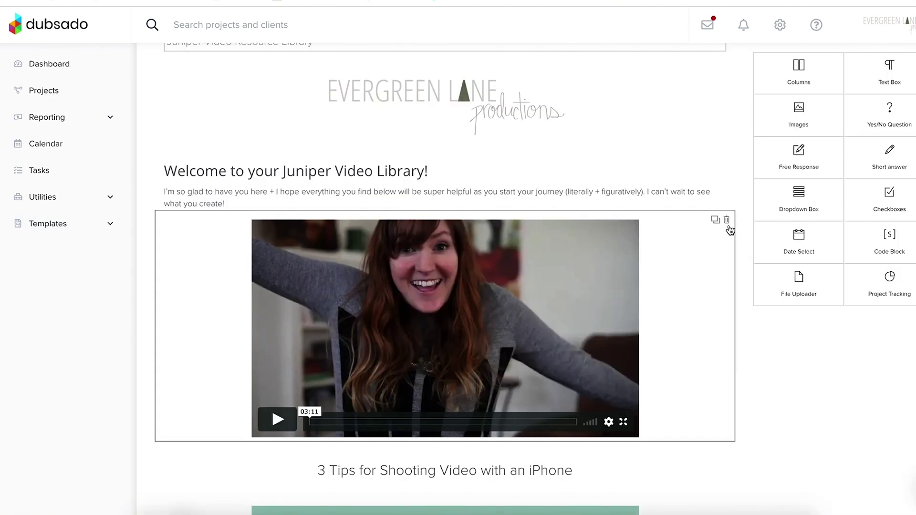
scroll(728, 229, down, 10)
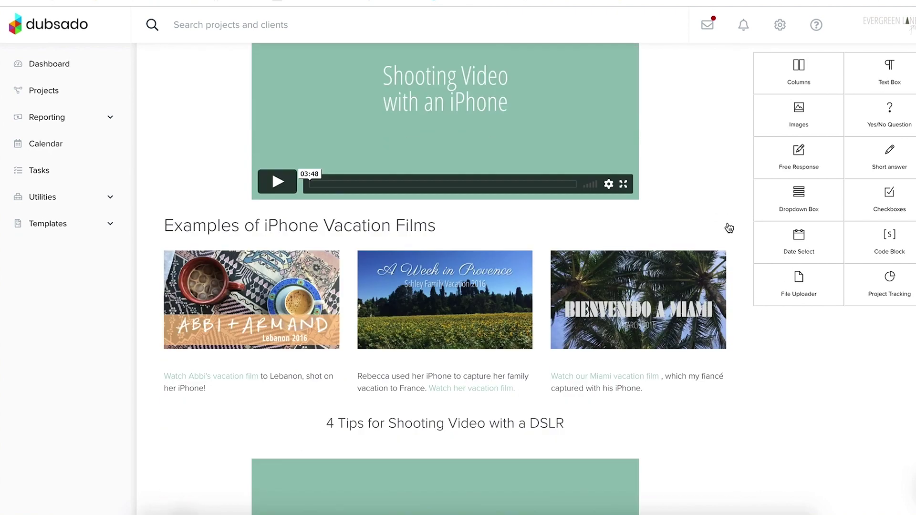
scroll(729, 227, down, 3)
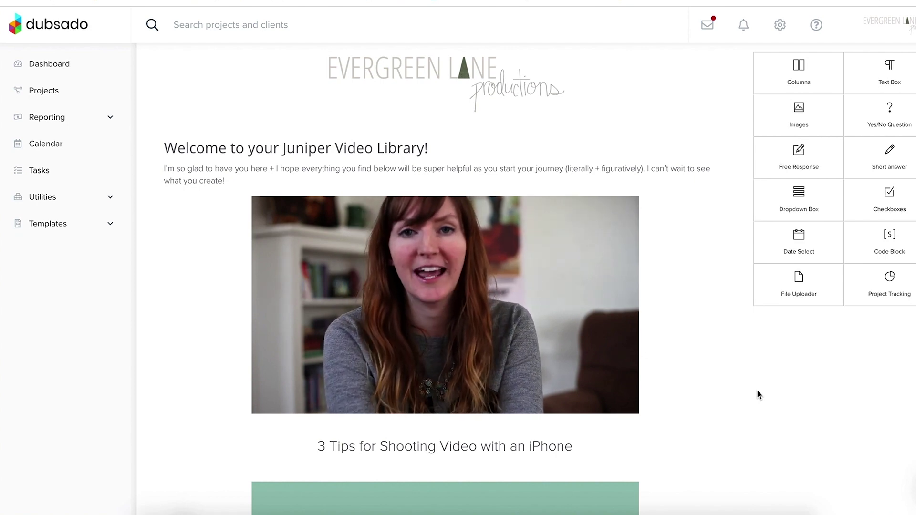
Step: Play the welcome video and skip it ahead to 00:24
mouse_move(509, 378)
click(283, 410)
click(346, 403)
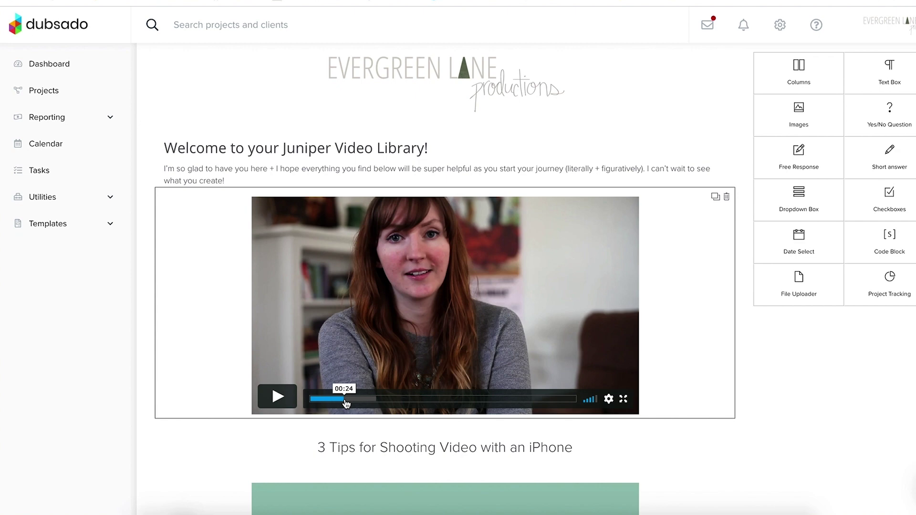